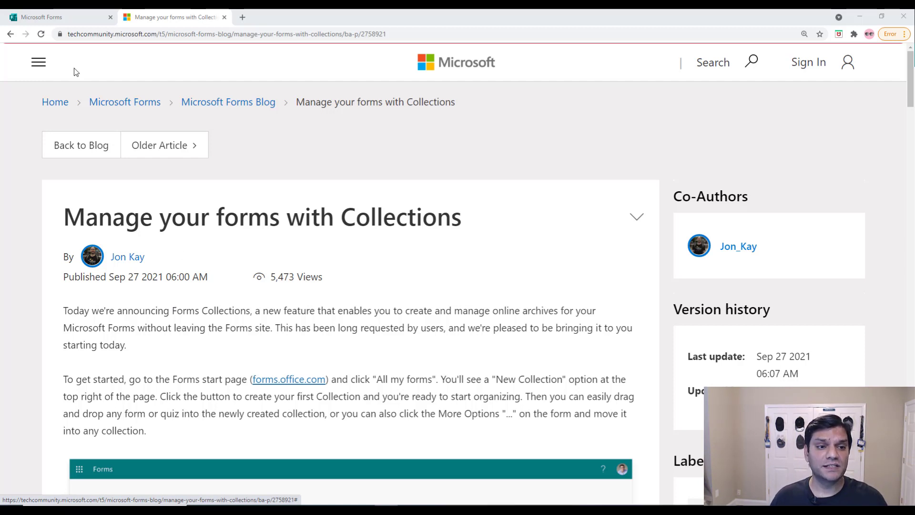
Step: Open the My forms page listing all eight forms from the Forms home page
click(70, 19)
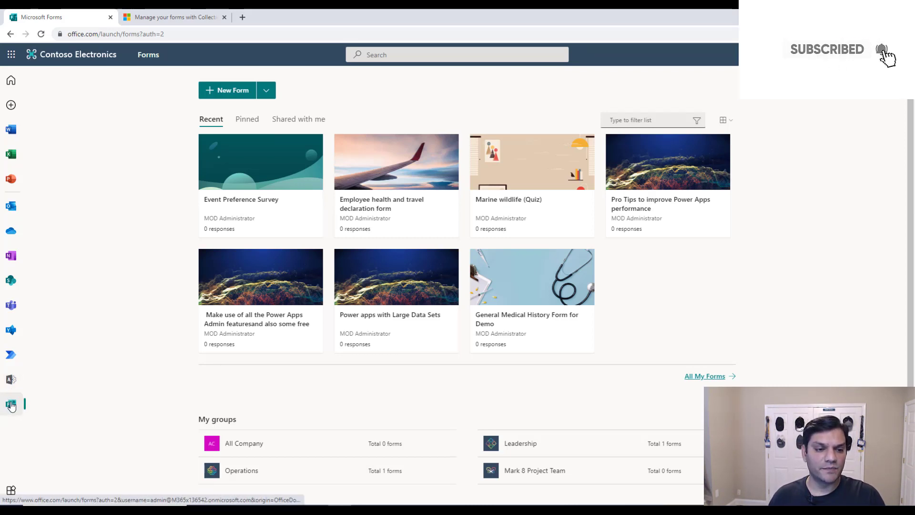
click(11, 54)
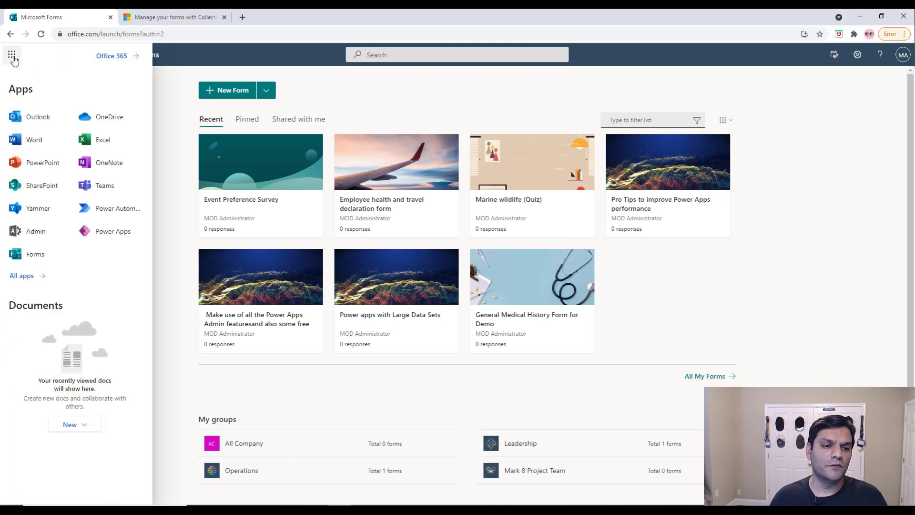
click(165, 154)
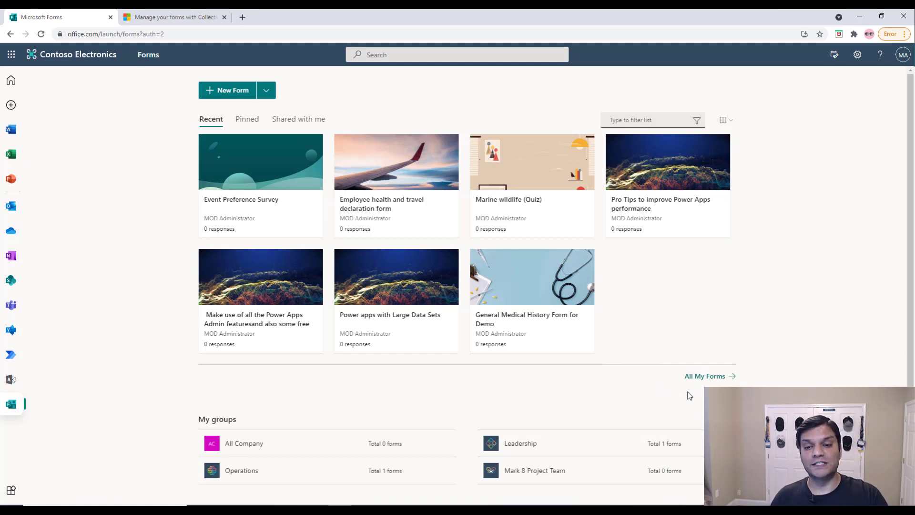
click(701, 381)
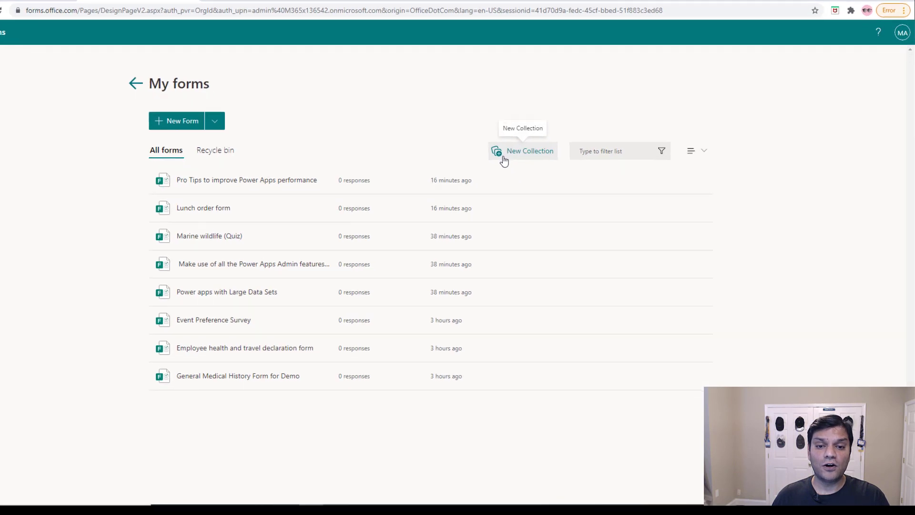
Step: Create an empty collection named Workshop
click(505, 161)
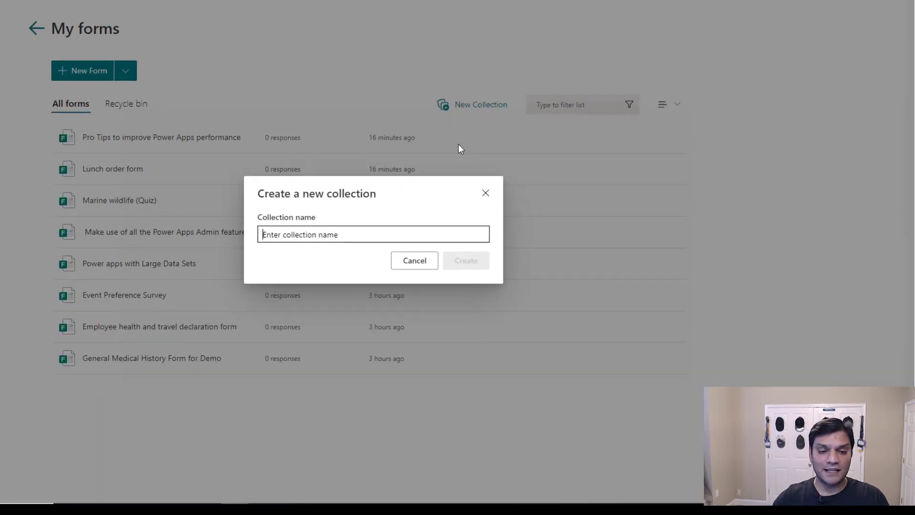
text(Workshop)
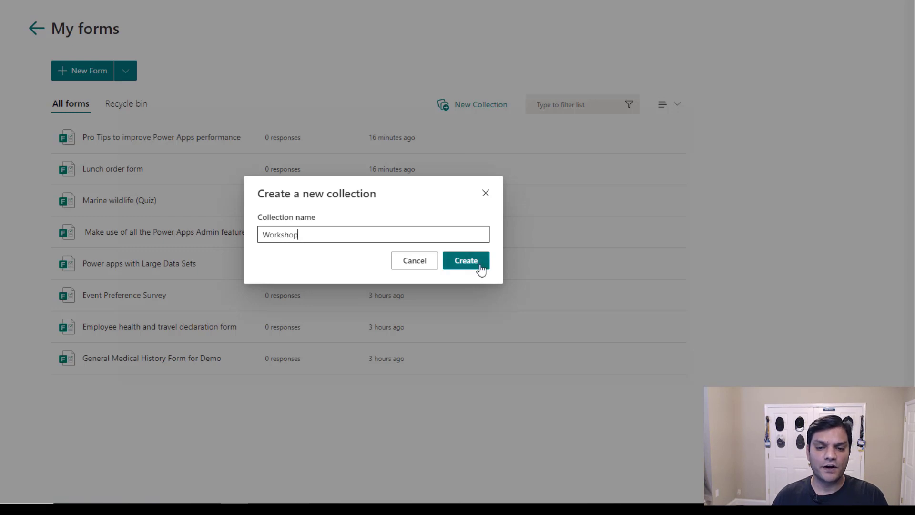
click(477, 265)
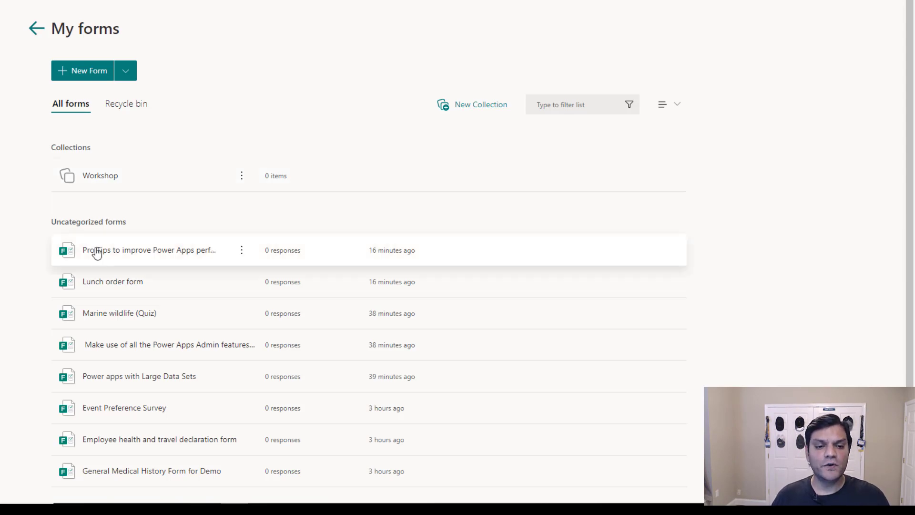
Step: Start moving the Pro Tips form to a collection from its More options menu
click(243, 253)
mouse_move(162, 336)
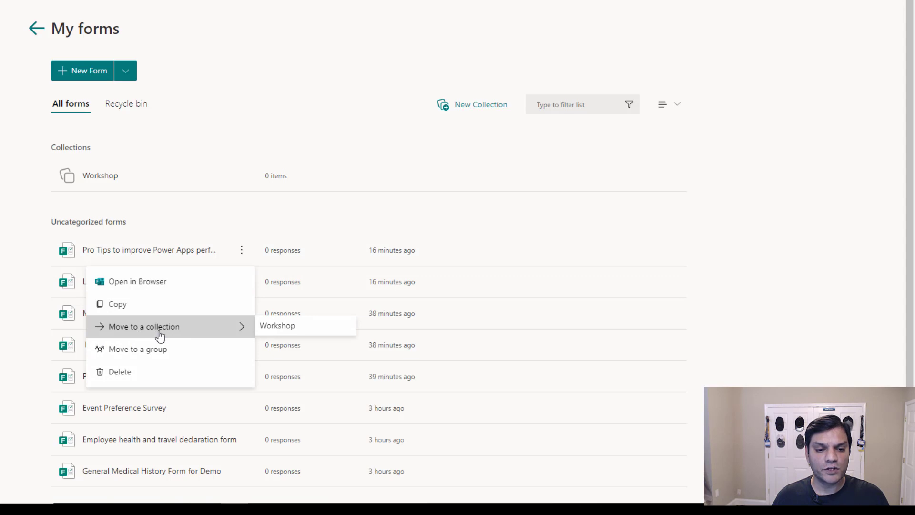
click(280, 329)
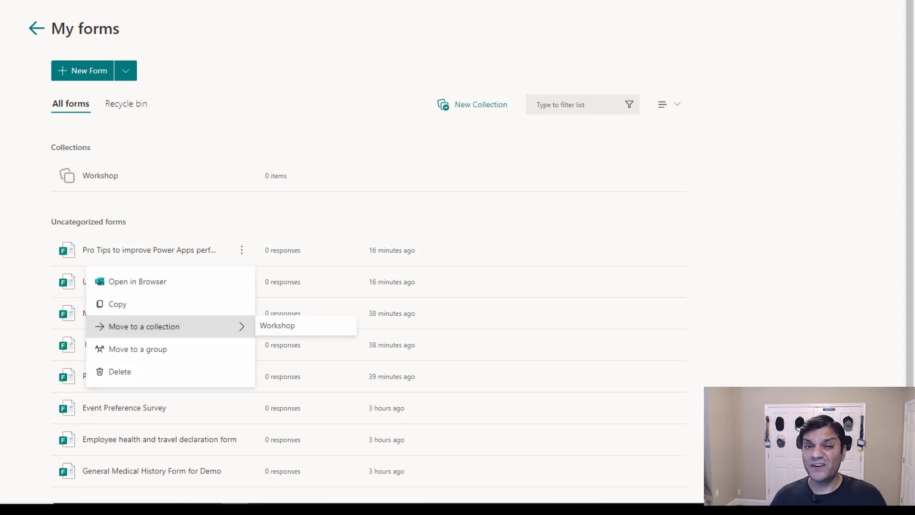
Step: Create a second collection named Quiz
click(465, 107)
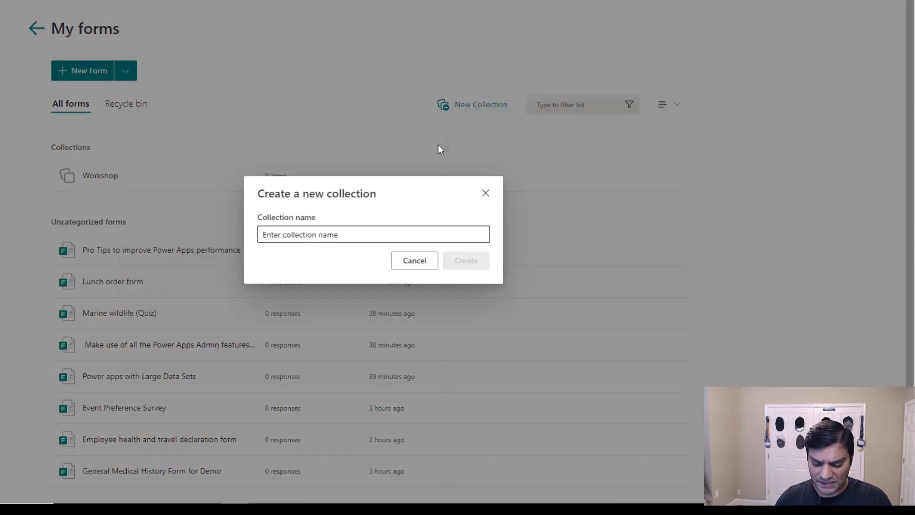
text(Q)
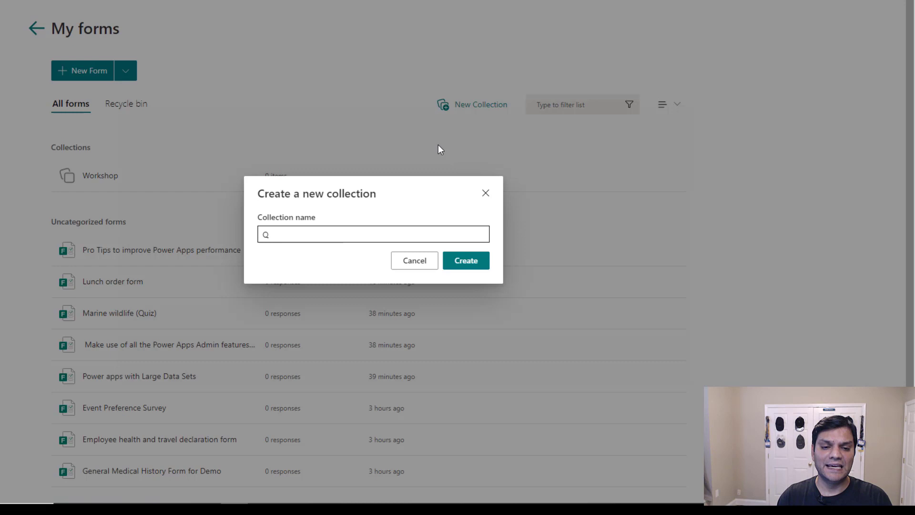
text(qu)
key(BackSpace)
key(BackSpace)
text(qui)
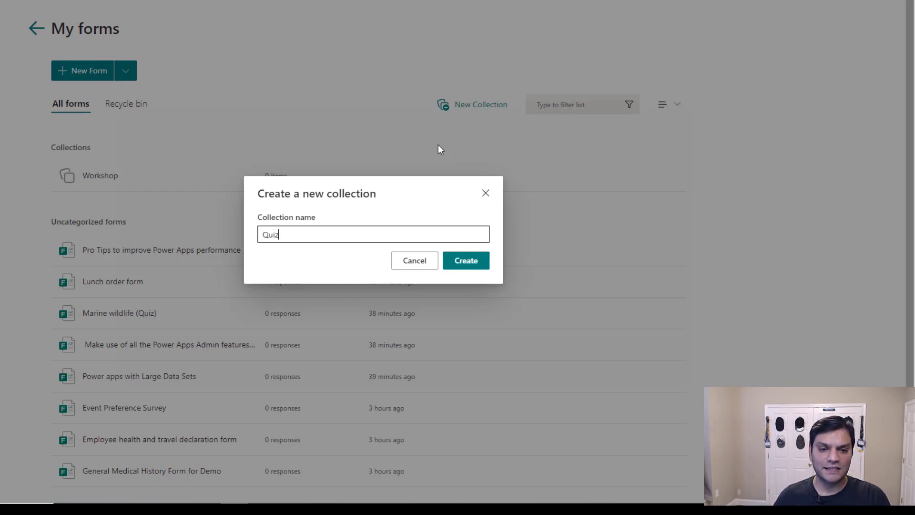
click(467, 261)
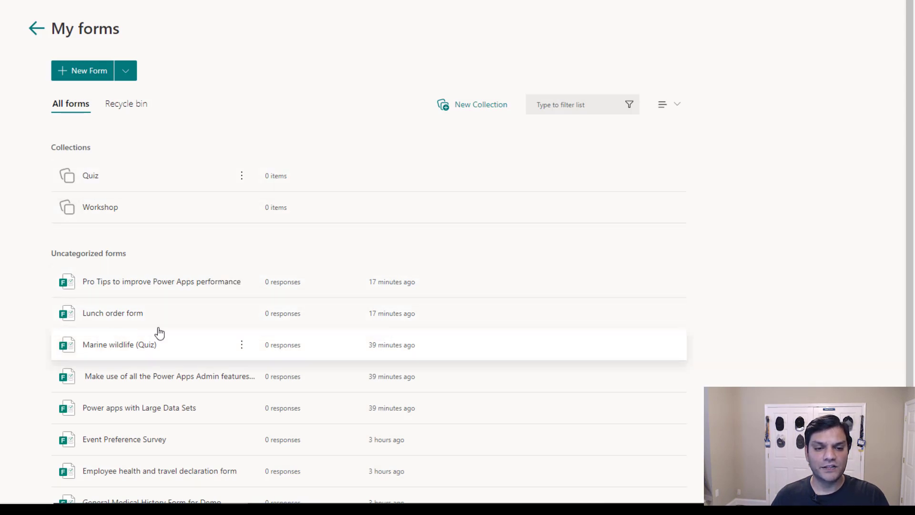
Step: Open the Pro Tips form's actions menu and dismiss it without moving the form
click(241, 285)
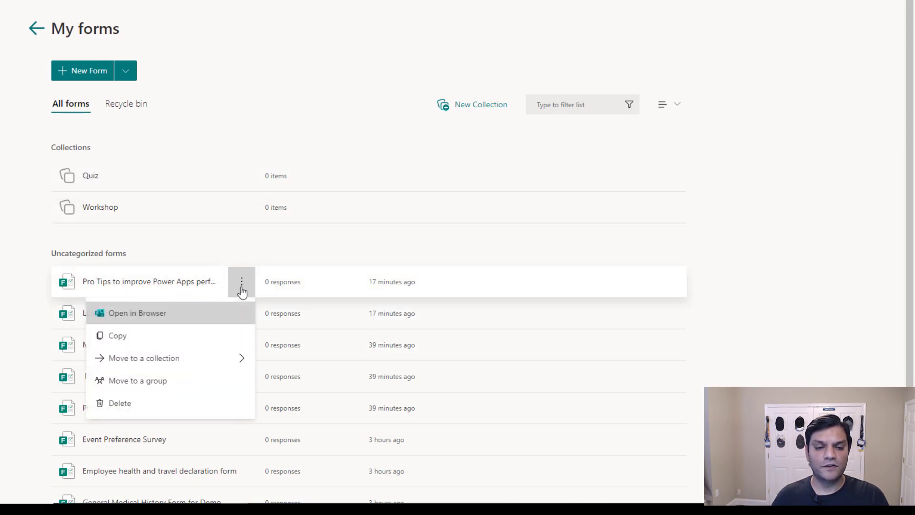
mouse_move(158, 366)
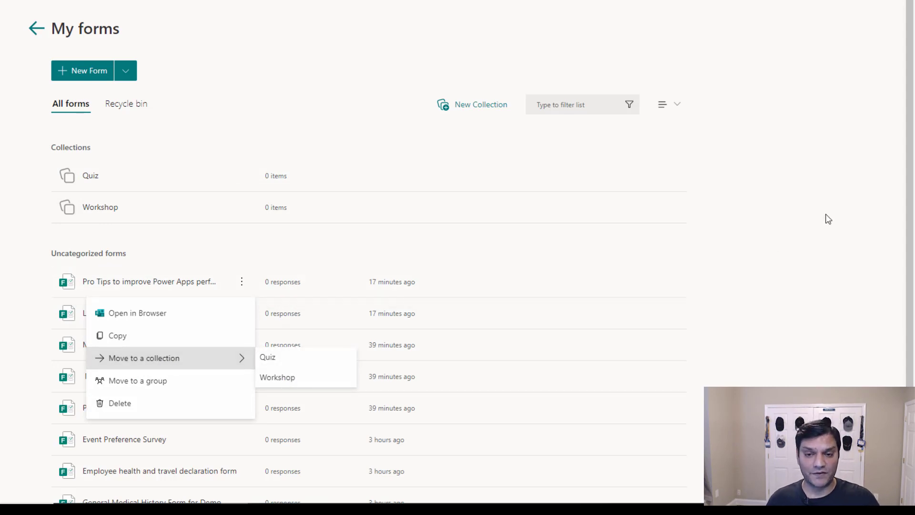
click(900, 196)
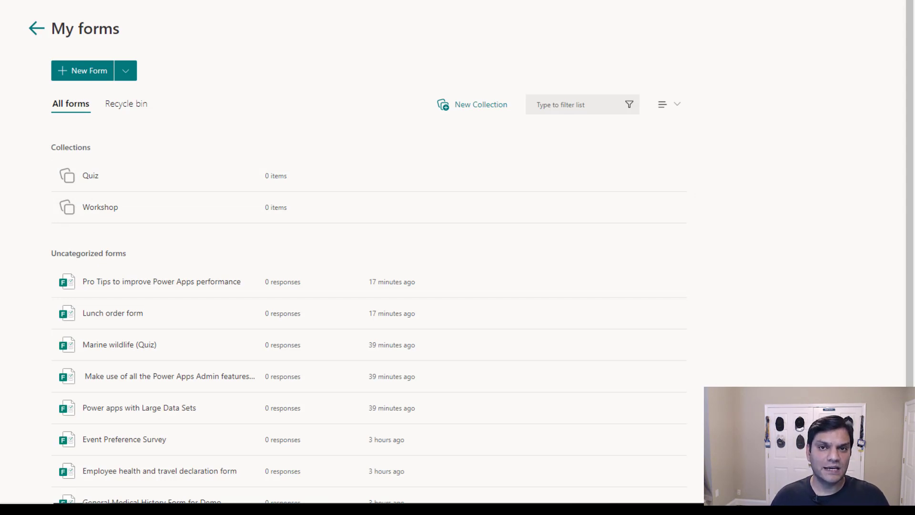
click(667, 112)
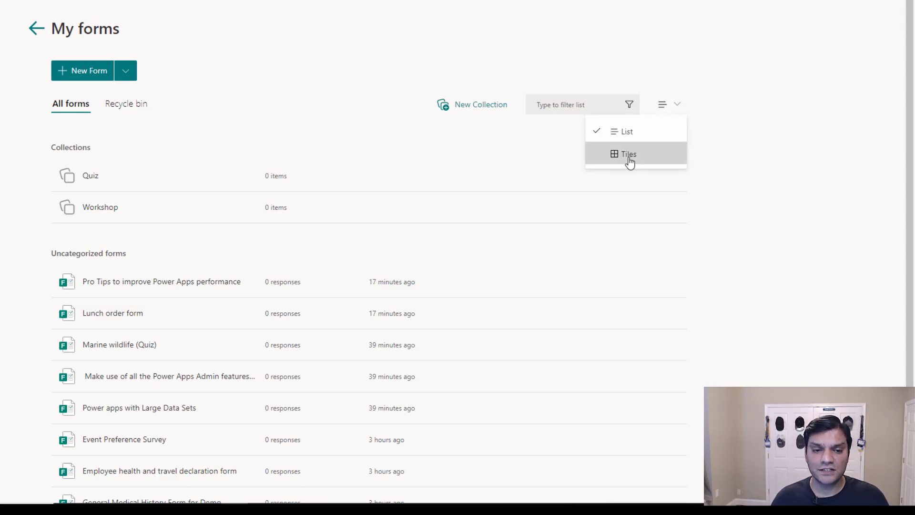
click(627, 160)
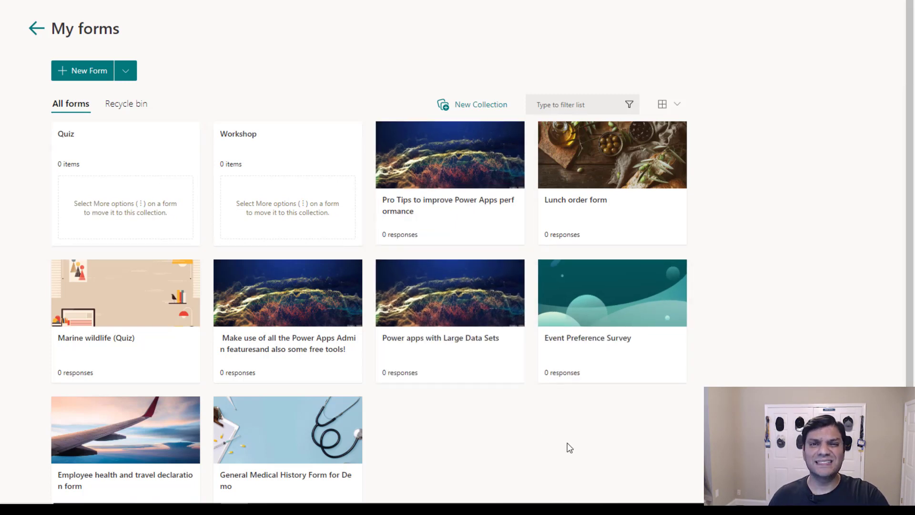
click(673, 113)
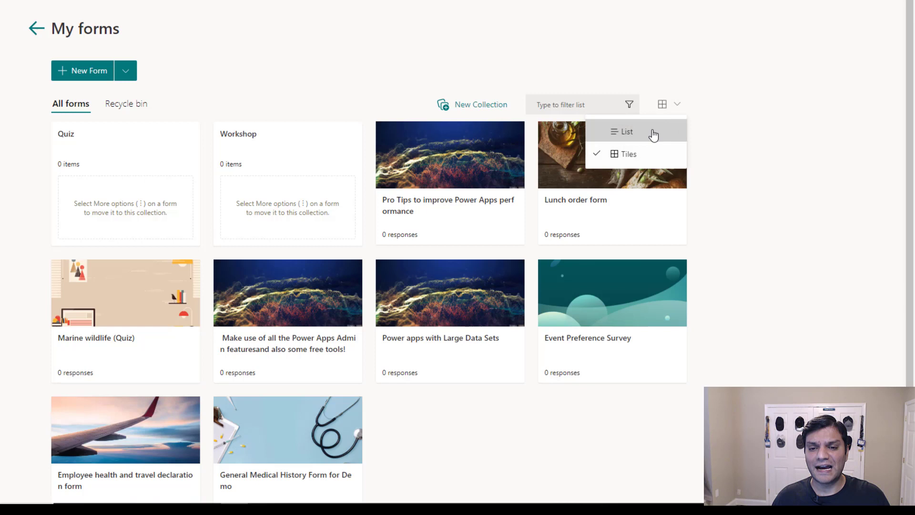
click(653, 127)
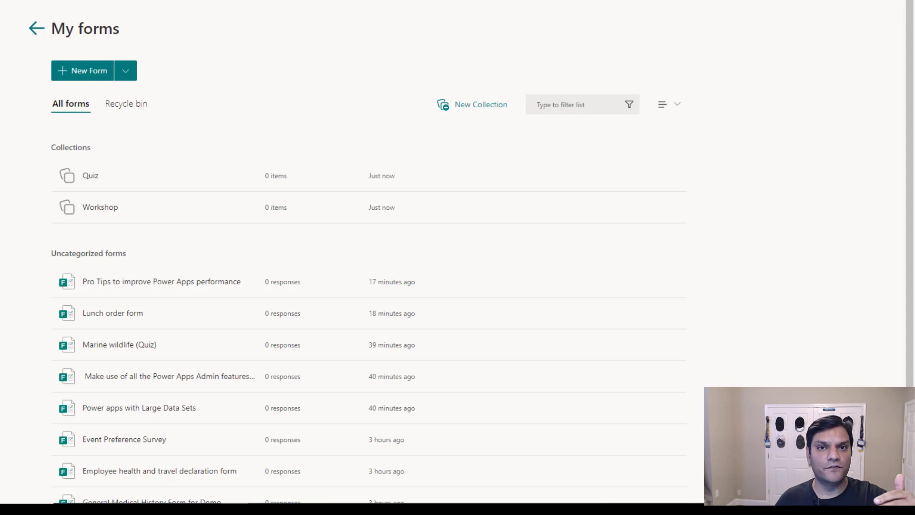
Step: Move the 'Pro Tips to improve Power Apps performance' form into the Workshop collection
scroll(334, 286, down, 1)
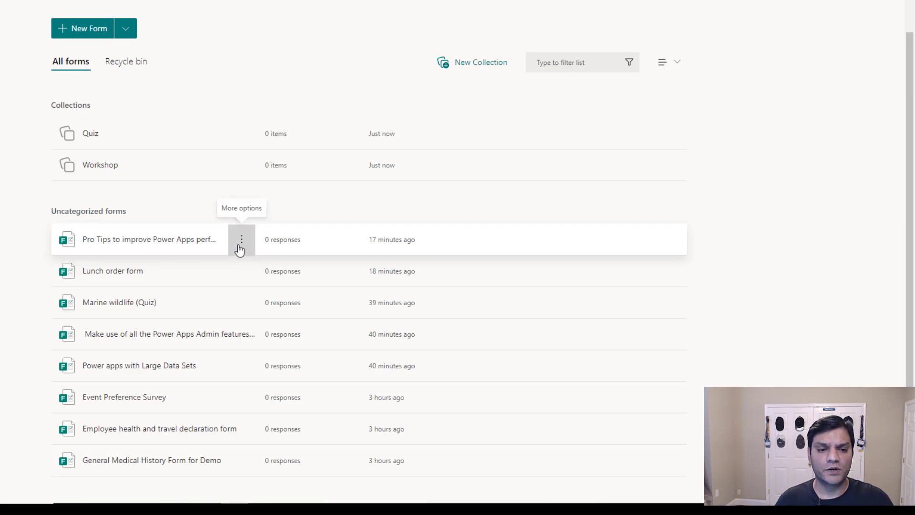
click(240, 240)
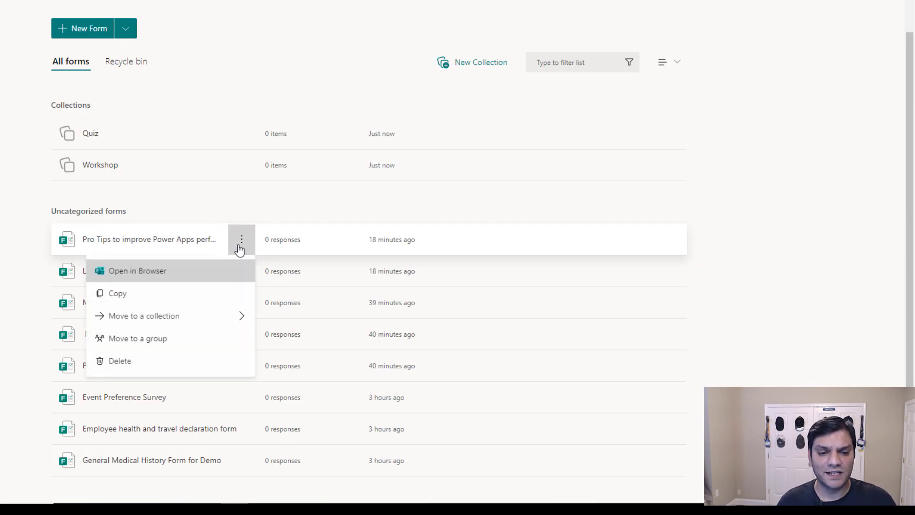
mouse_move(122, 319)
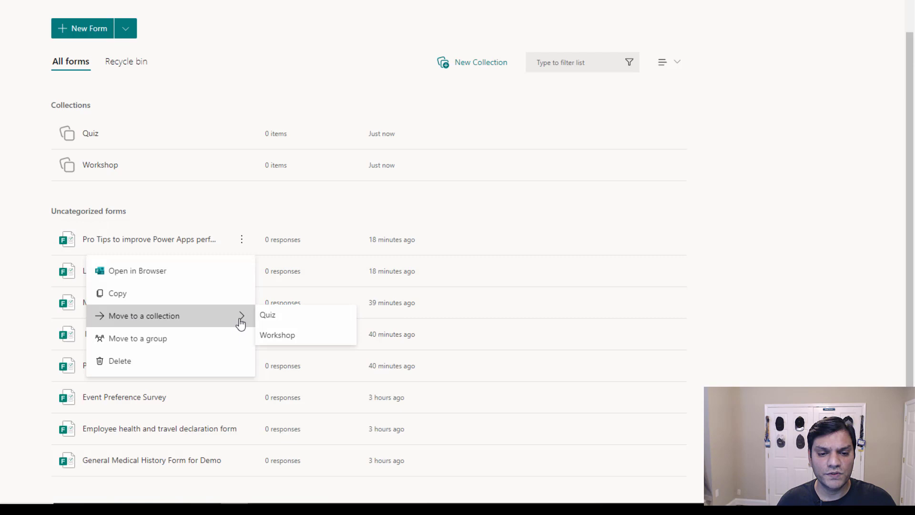
click(266, 336)
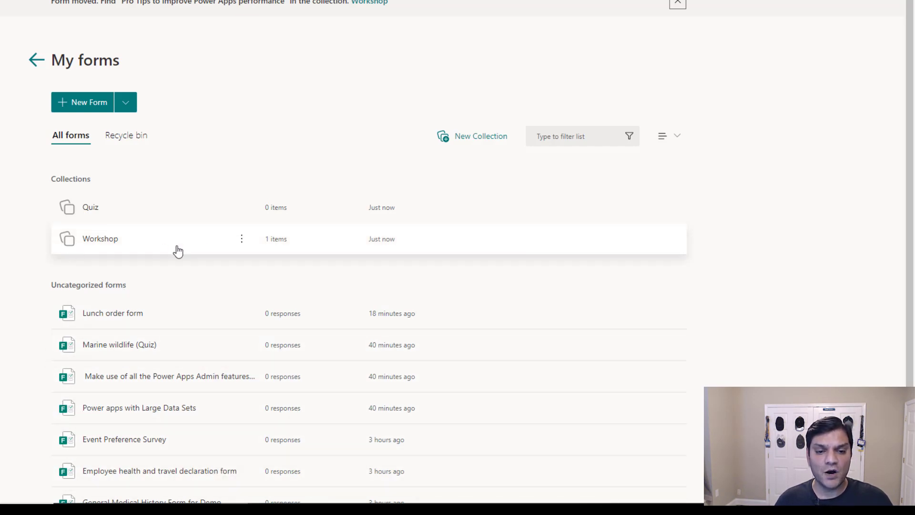
scroll(265, 243, down, 1)
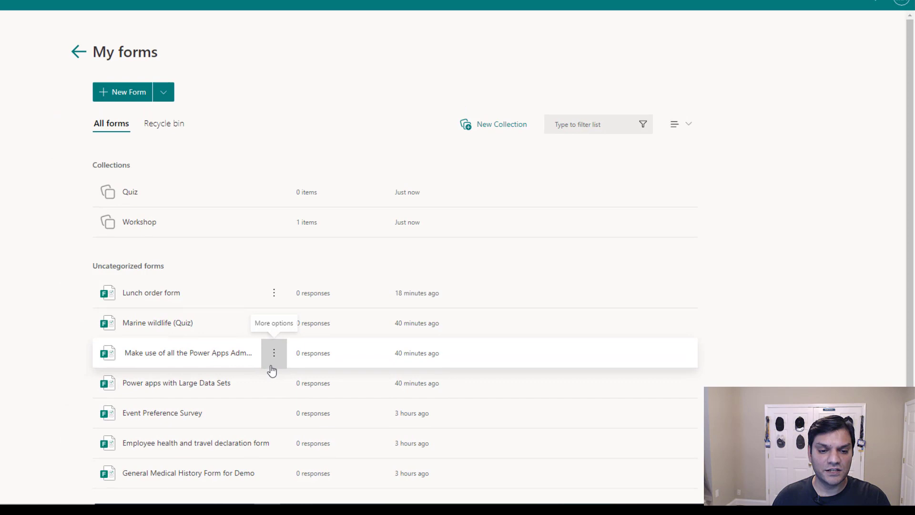
Step: Move the Power Apps admin features form into the Workshop collection
click(273, 361)
mouse_move(270, 426)
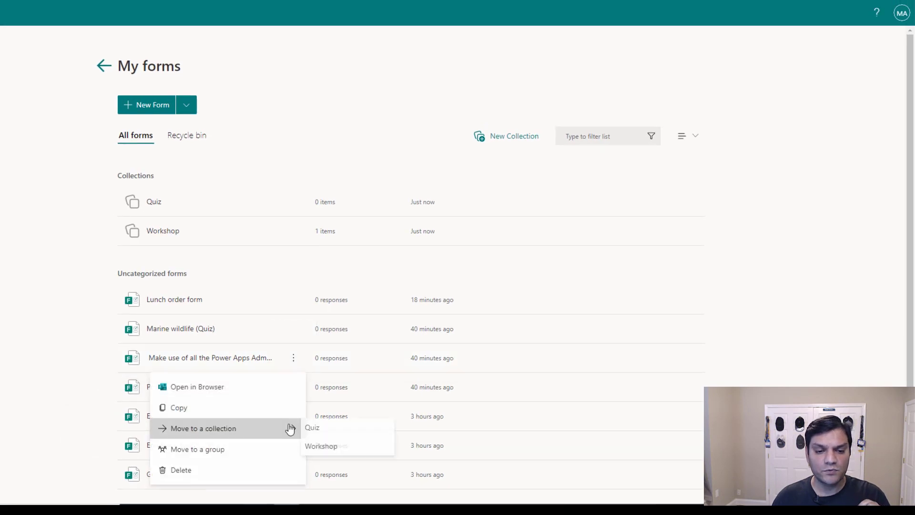
click(325, 446)
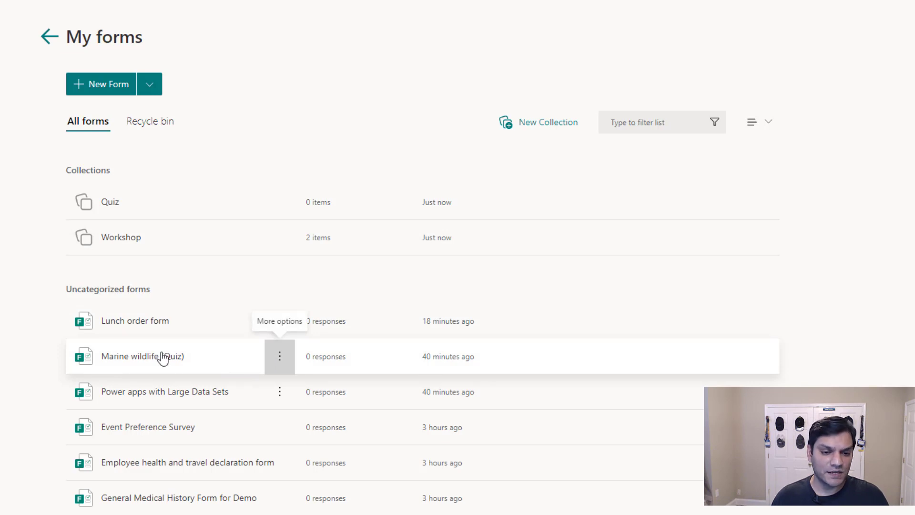
Step: Move the Marine wildlife (Quiz) form into the Quiz collection
click(275, 362)
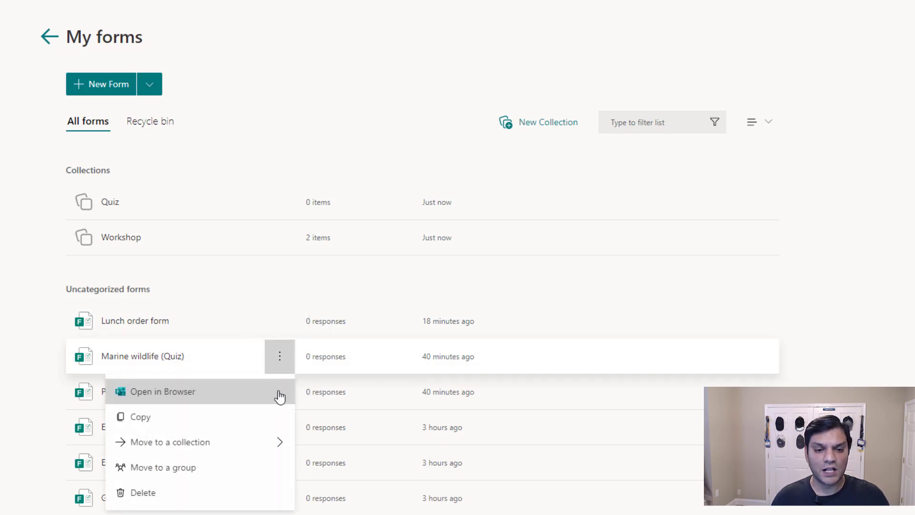
mouse_move(266, 456)
click(311, 448)
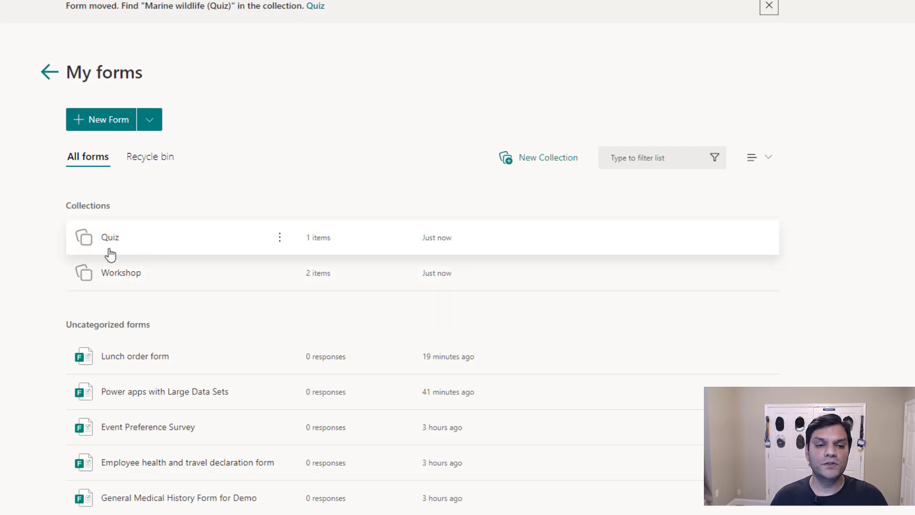
Step: Delete the Quiz collection together with the Marine wildlife (Quiz) form inside it
click(279, 237)
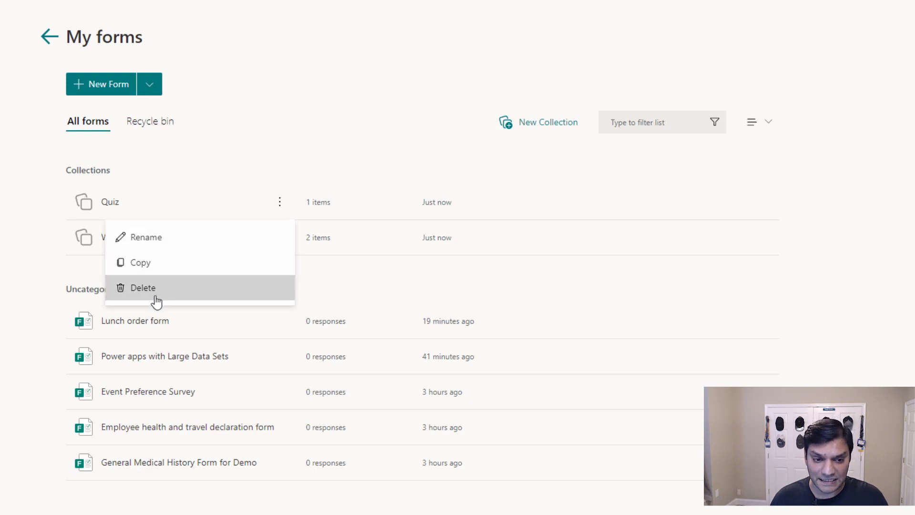
click(143, 288)
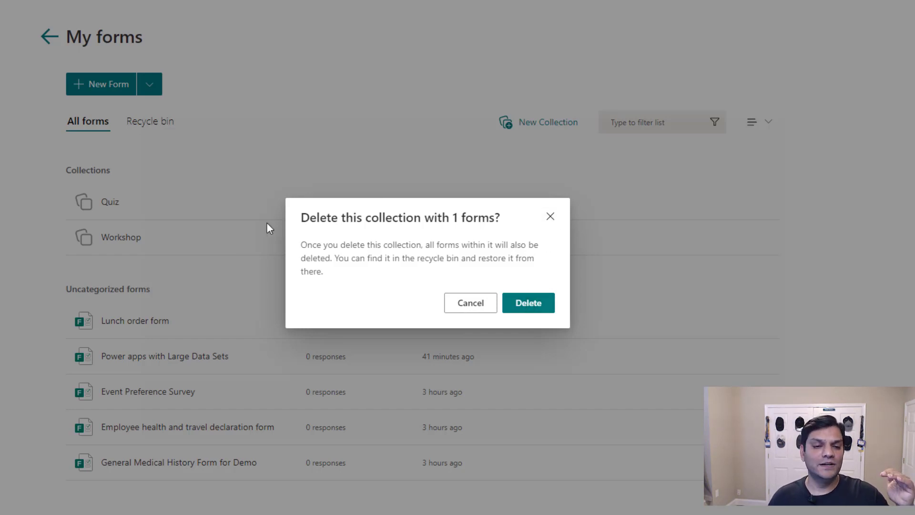
click(534, 310)
click(161, 124)
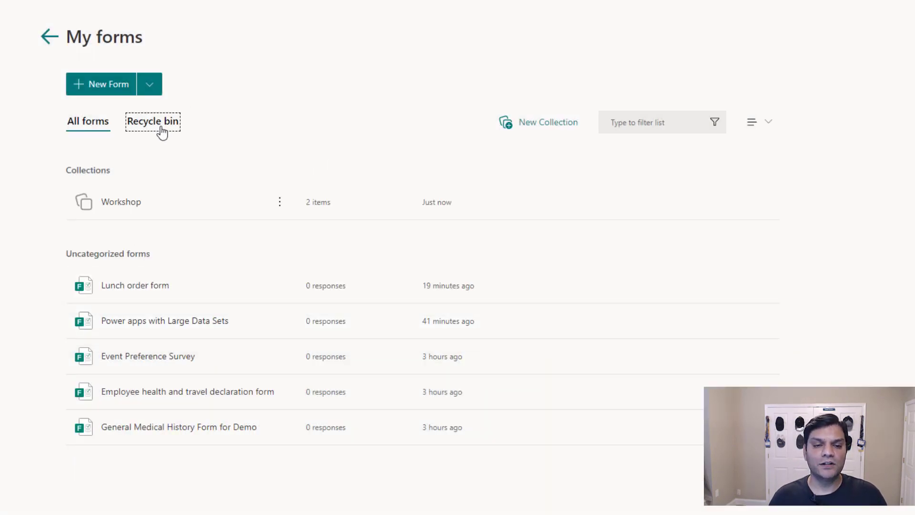
Step: Restore the Quiz collection from the recycle bin and return to All forms
click(149, 125)
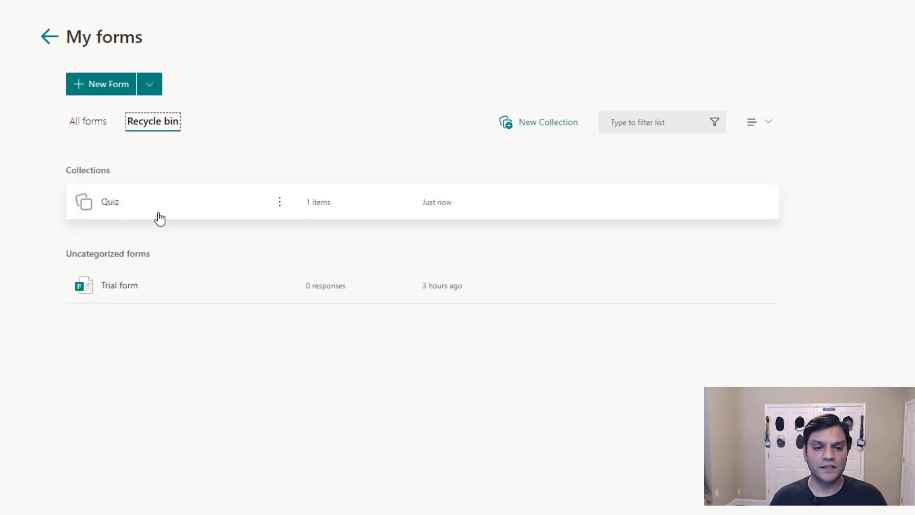
click(278, 212)
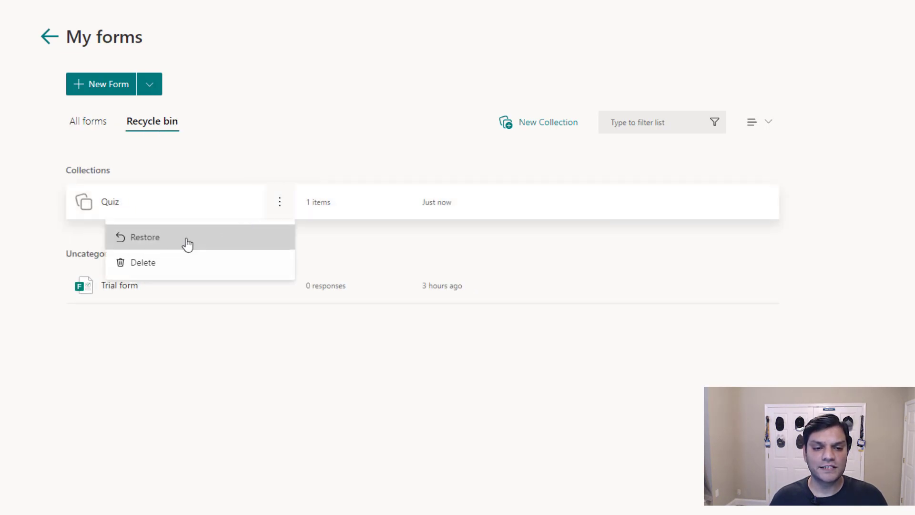
click(177, 244)
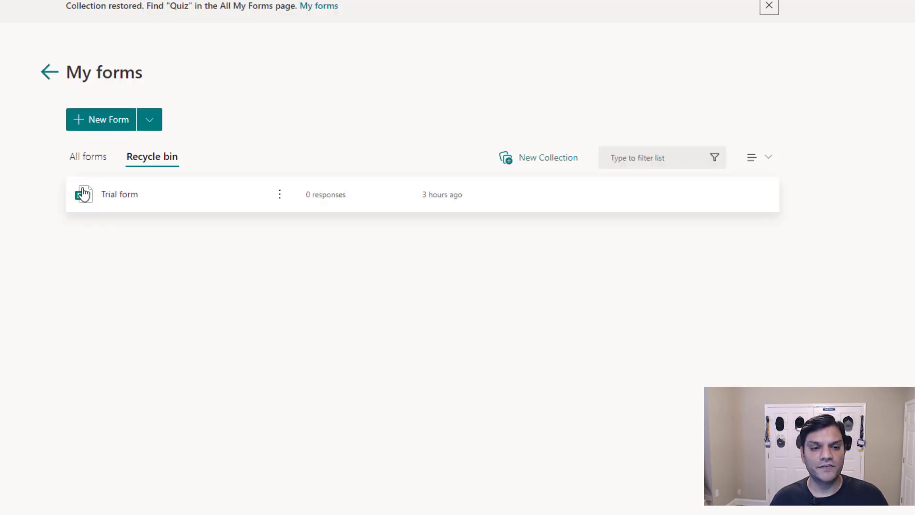
click(87, 159)
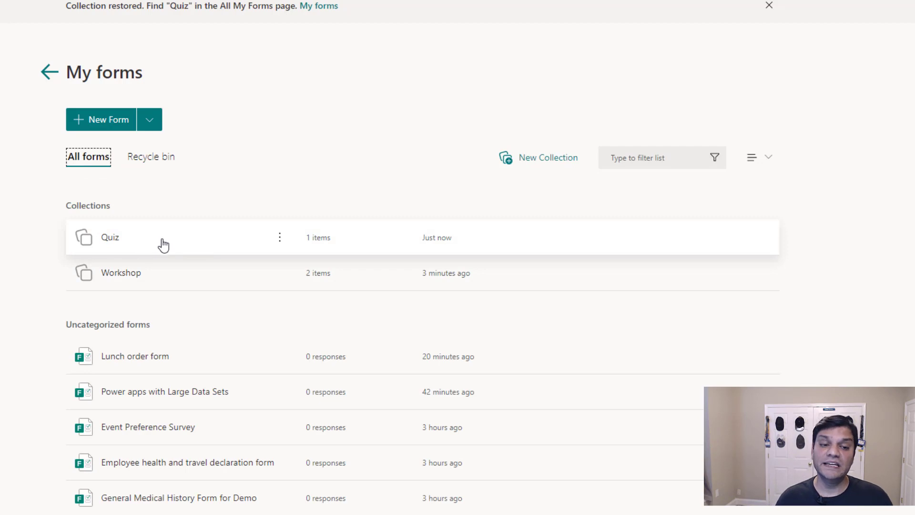
Step: Copy the Quiz collection into Quiz (2) and check it holds Marine wildlife (Quiz)
click(280, 246)
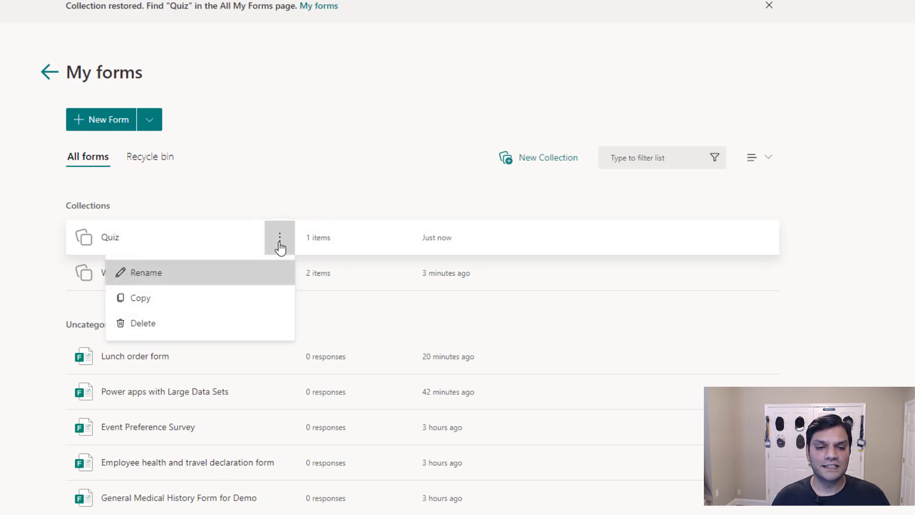
click(198, 299)
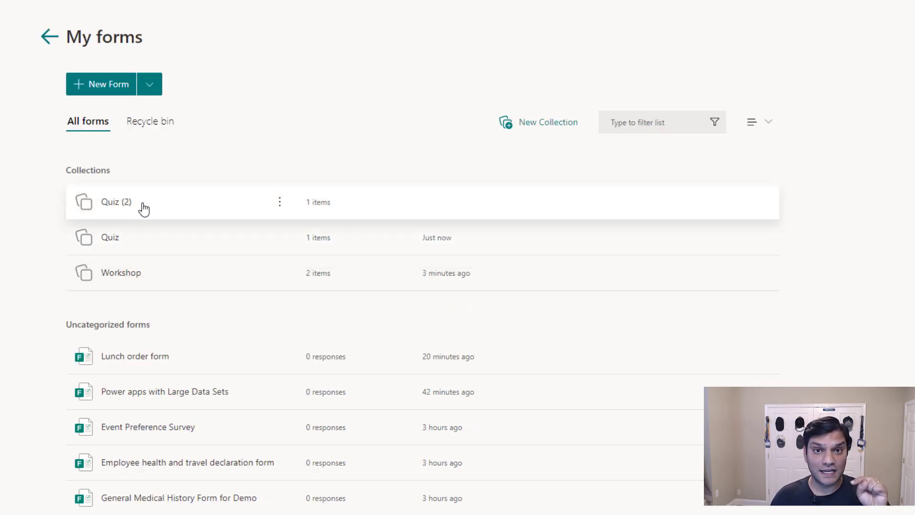
click(141, 215)
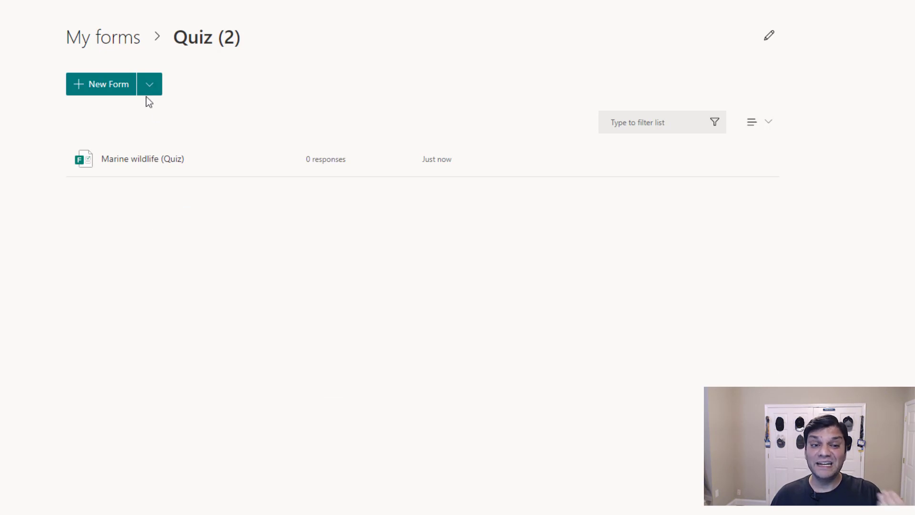
click(115, 50)
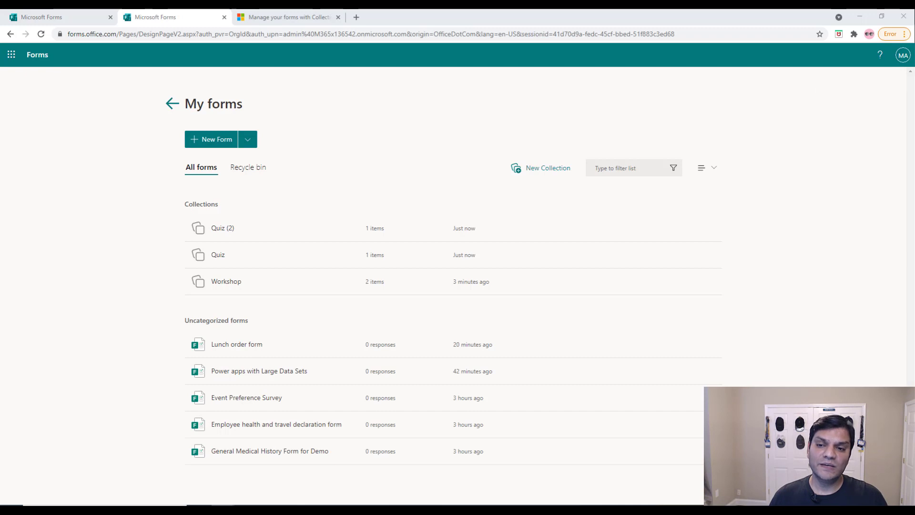
Step: Compare the signed-in account here with the different account in the maximized InPrivate window
click(903, 54)
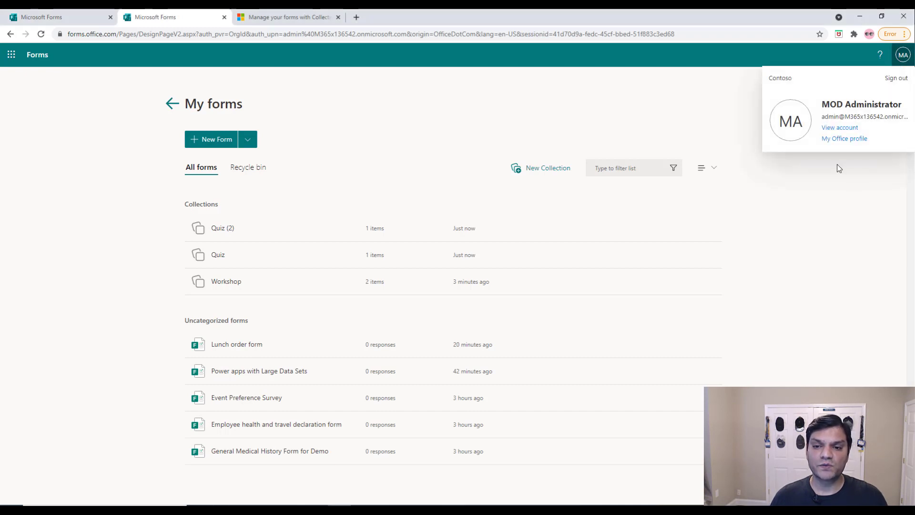
click(846, 195)
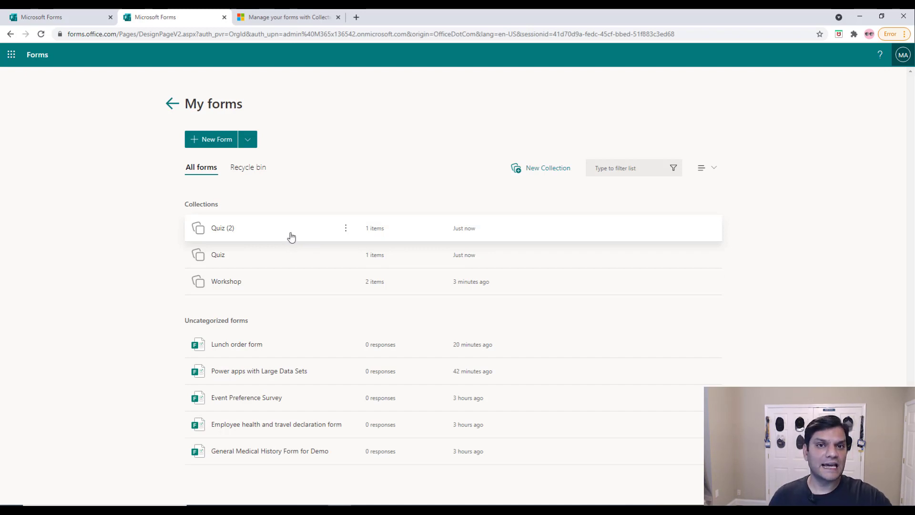
key(alt+Tab)
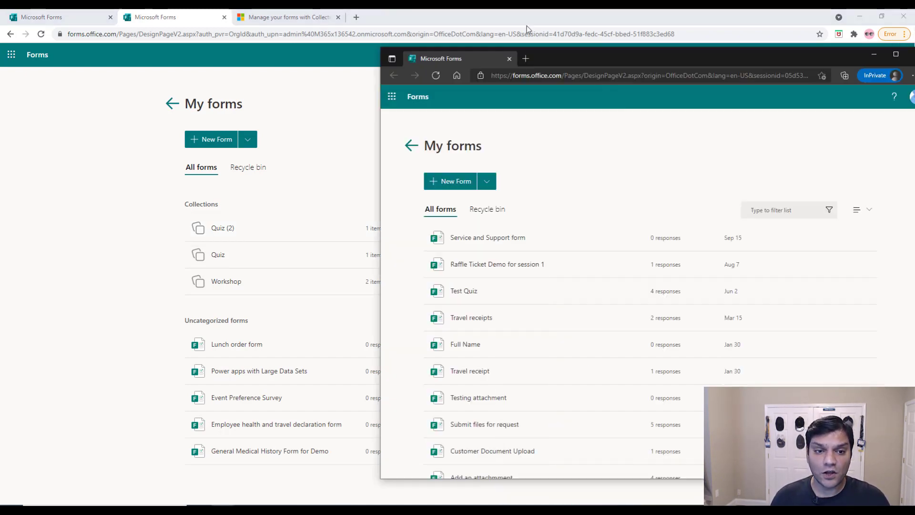
double_click(416, 26)
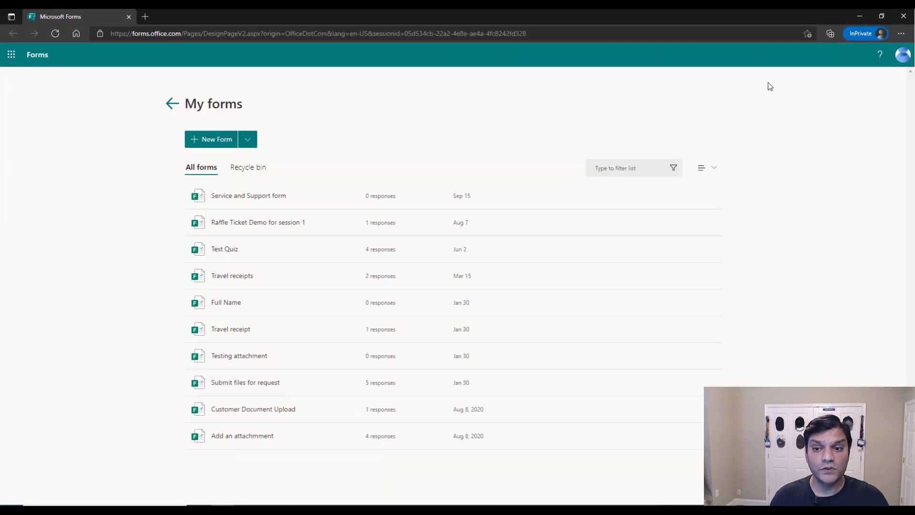
click(903, 57)
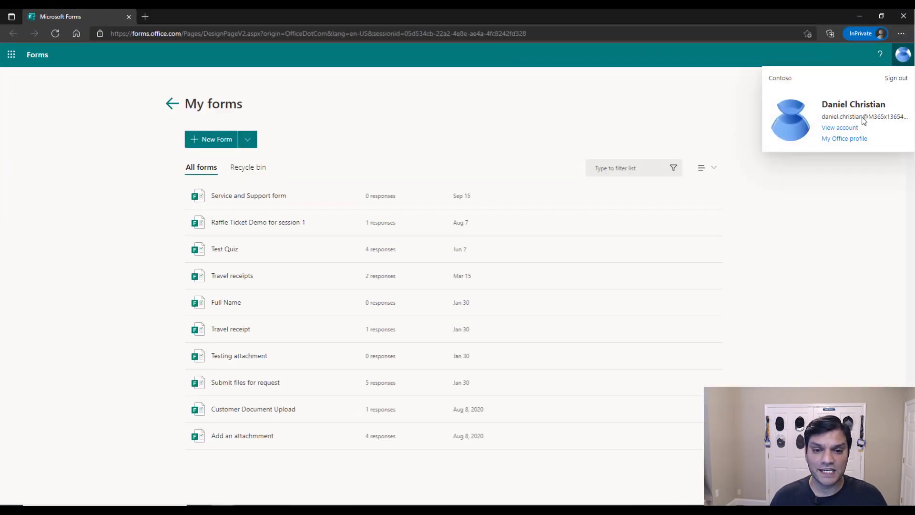
click(538, 113)
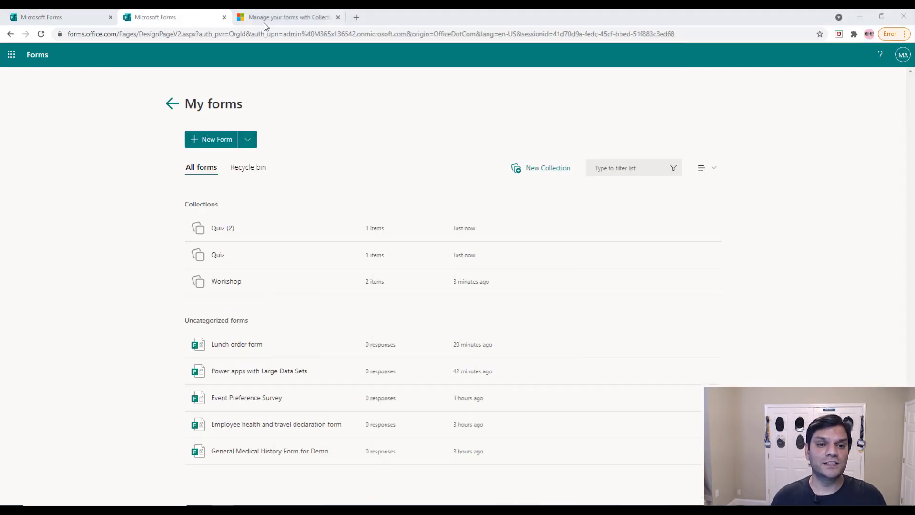
Step: Read the 'Manage your forms with Collections' blog post down to its Additional FAQ section
click(270, 14)
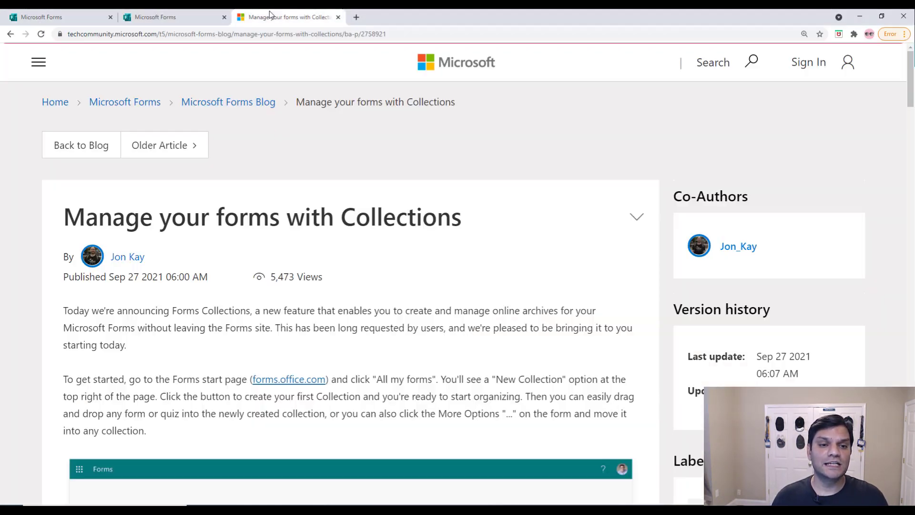
scroll(357, 280, down, 3)
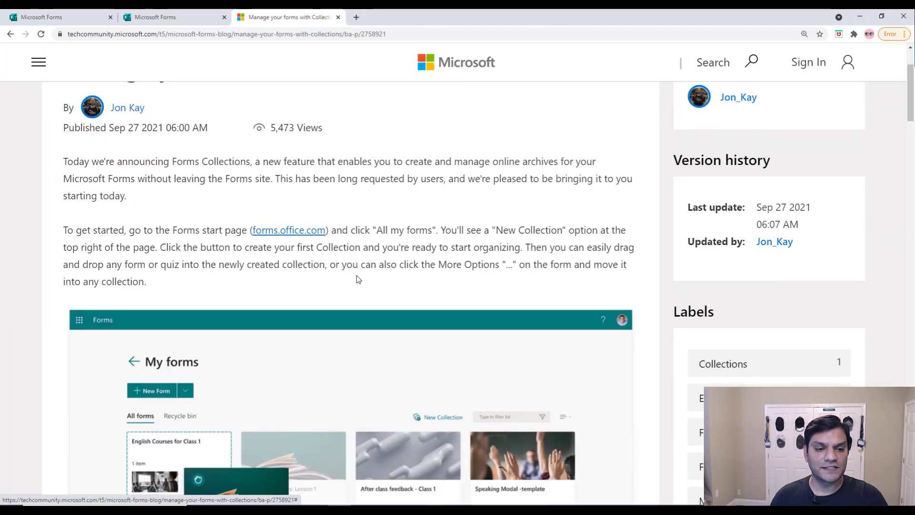
scroll(357, 280, down, 15)
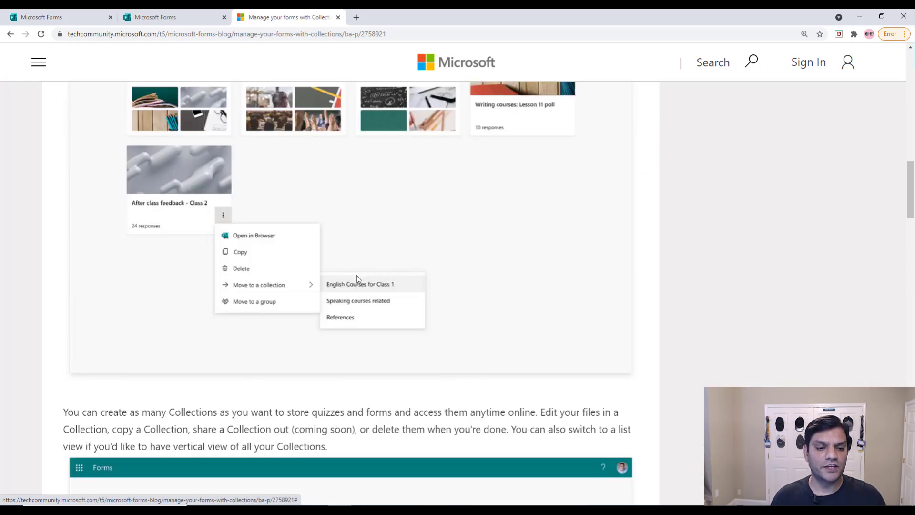
scroll(357, 276, down, 5)
scroll(356, 275, down, 3)
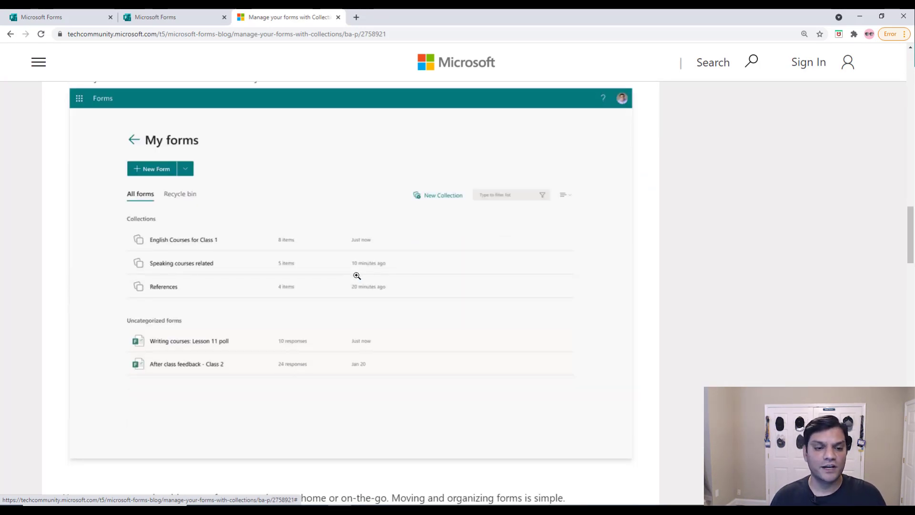
scroll(357, 275, down, 16)
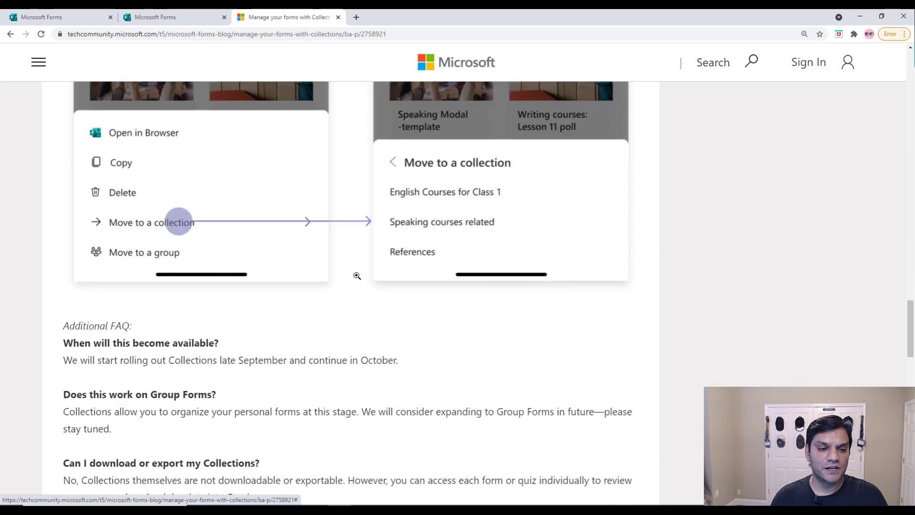
scroll(357, 276, down, 4)
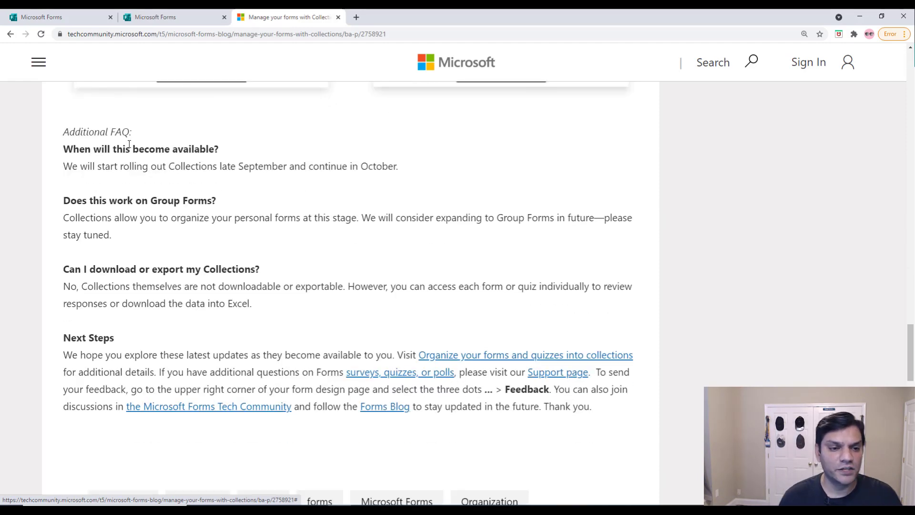